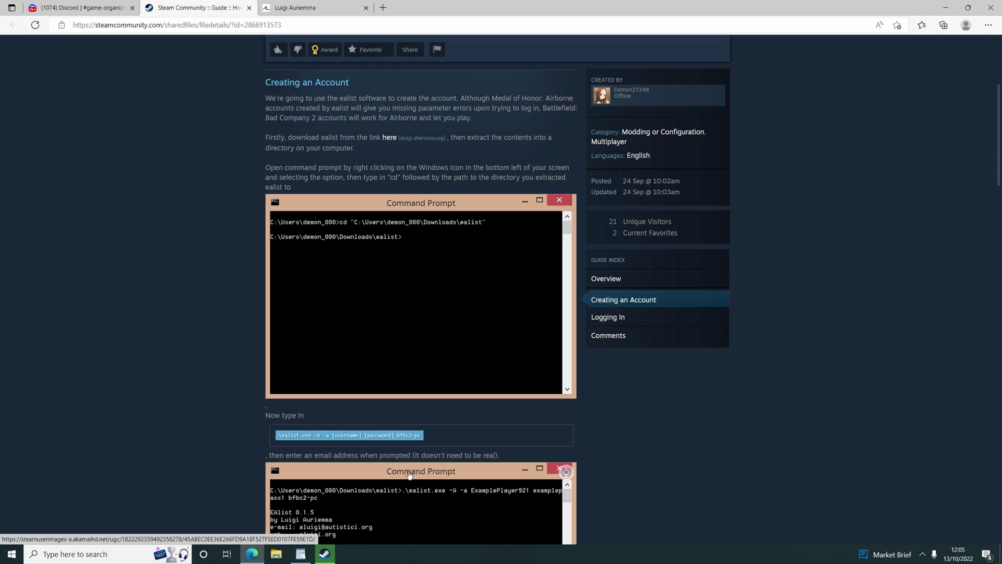
- Download ealist.zip (EAlist 0.1.5) from the guide's link and check Edge's recent downloads
left_click(389, 138)
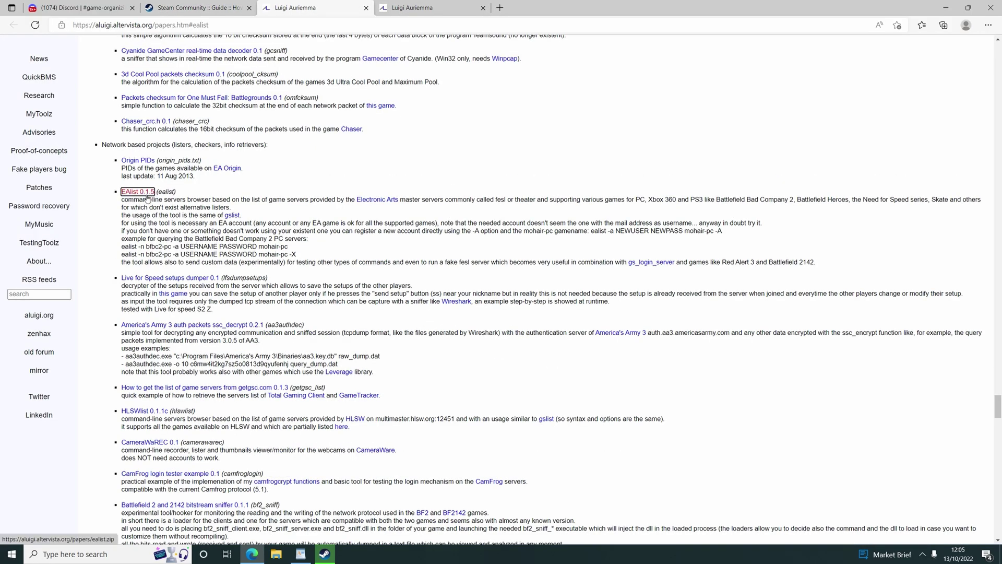
left_click(138, 191)
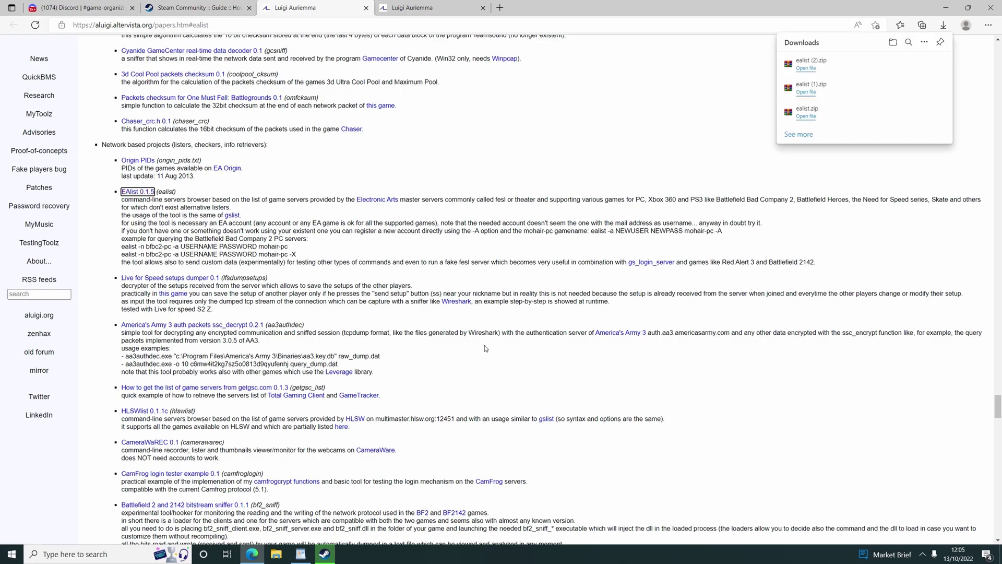
left_click(988, 25)
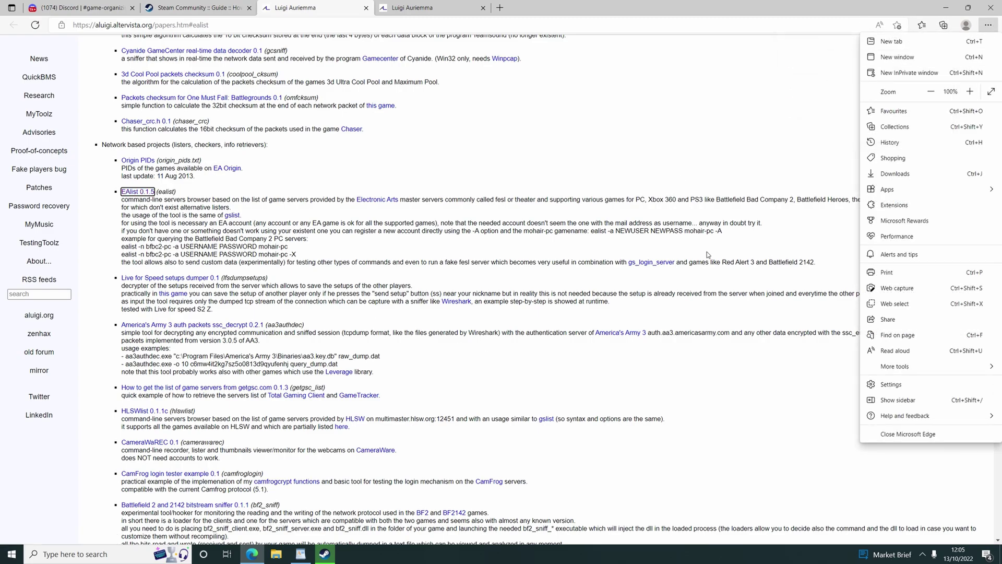
left_click(896, 173)
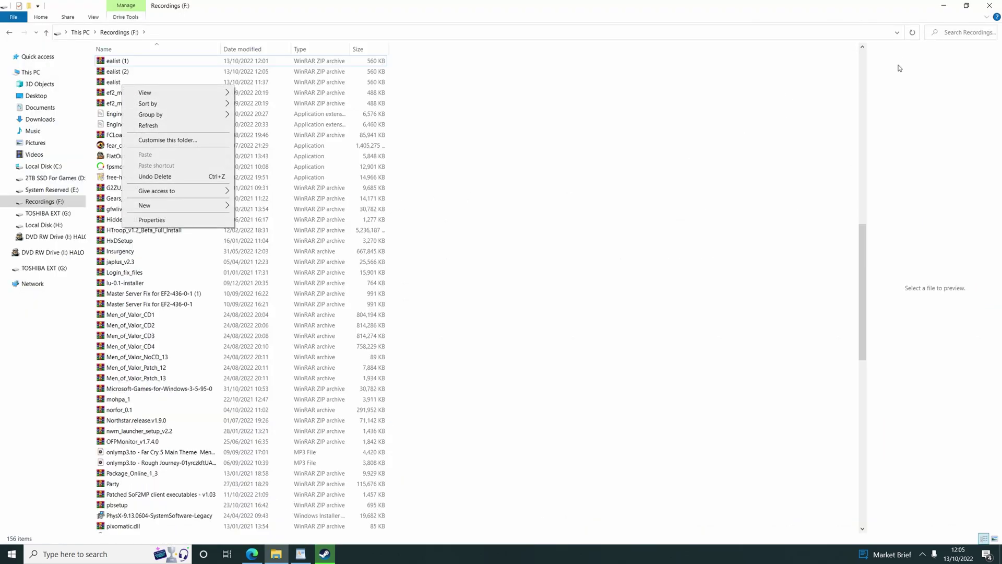
- Minimize Edge, inspect the EAlist folder on Local Disk (C:), then return to C:
left_click(945, 8)
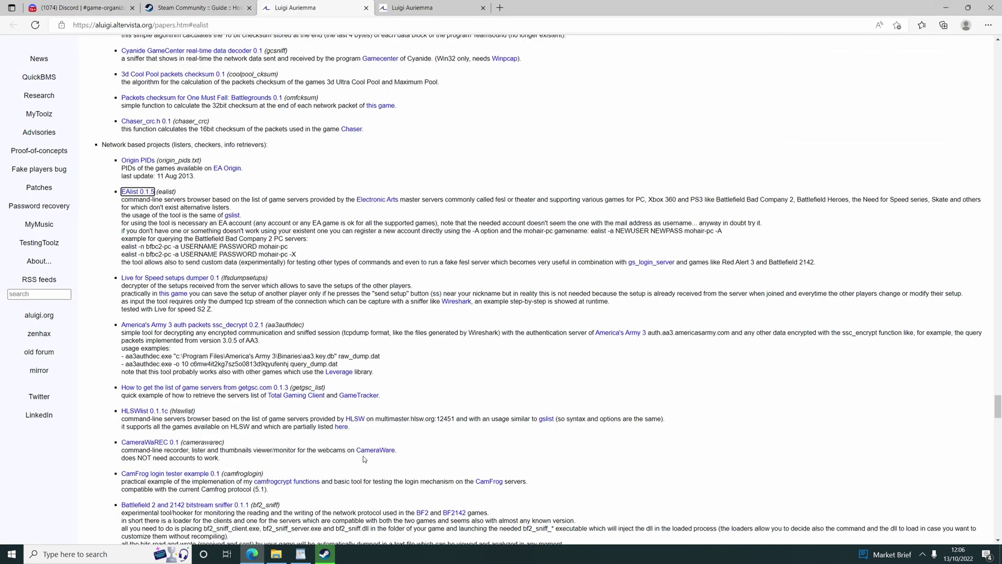
left_click(945, 7)
left_click(44, 167)
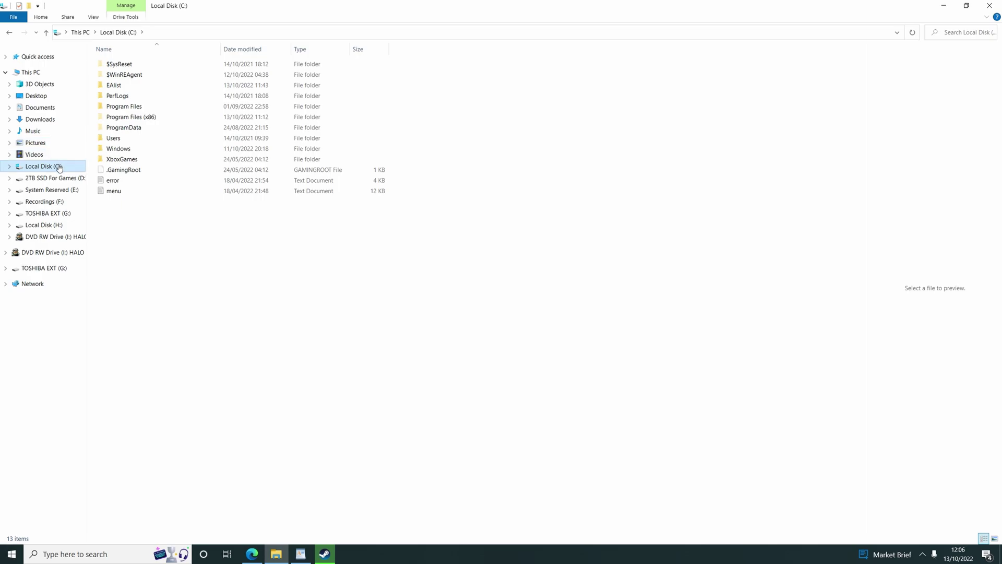
double_click(115, 85)
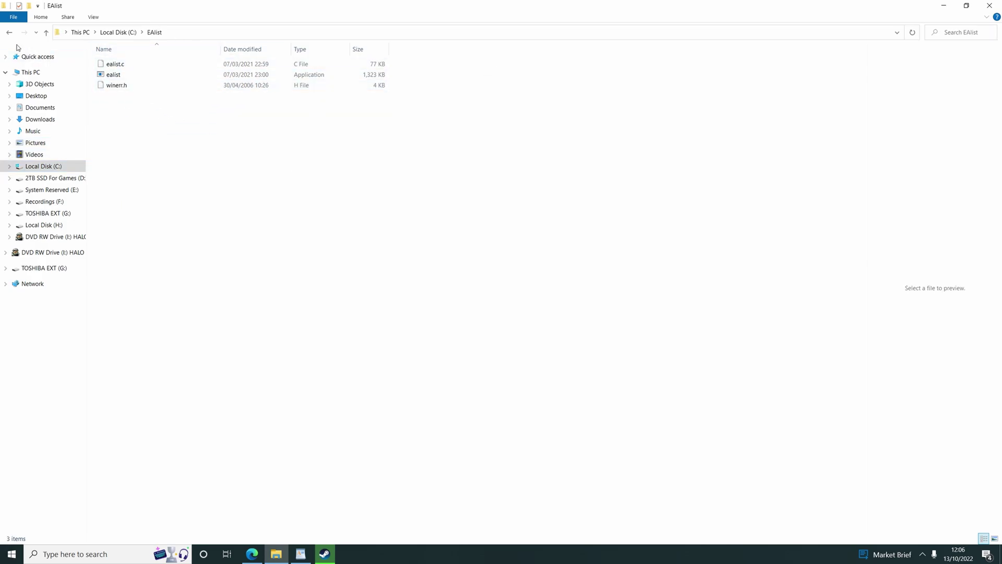
key("alt+Left")
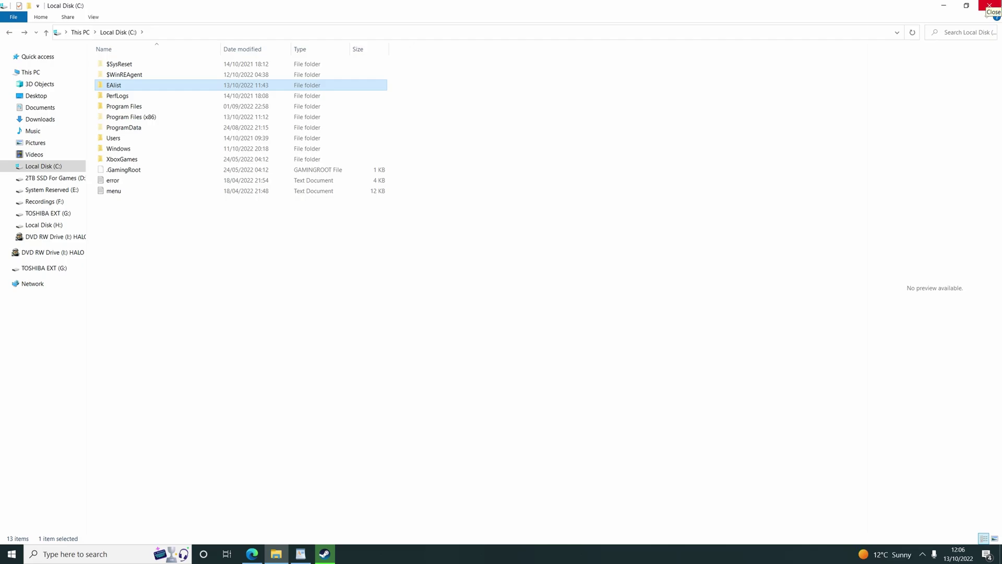
- Launch Command Prompt, cd into C:\EAlist, and highlight the guide's ealist command
left_click(990, 6)
left_click(106, 554)
type("command")
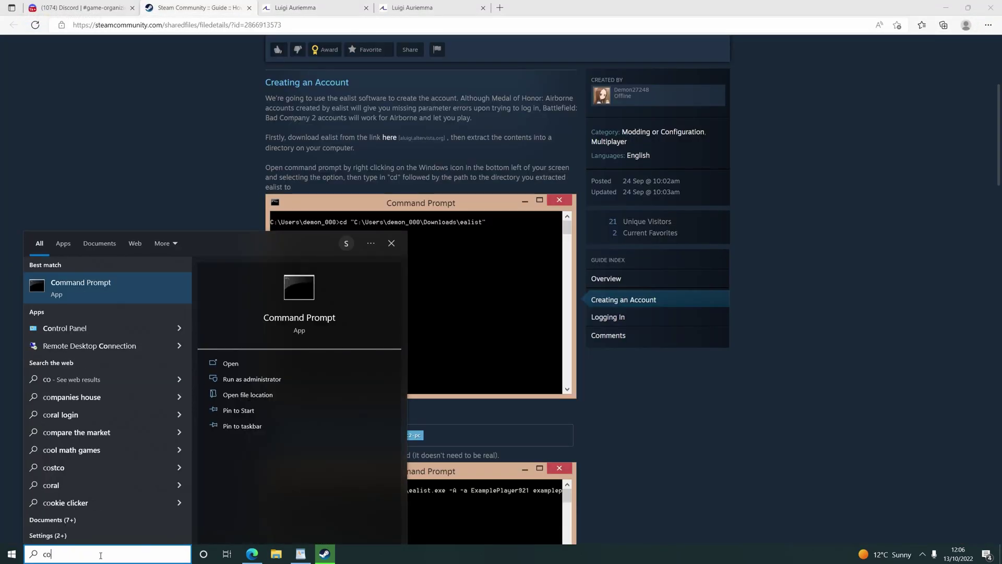
key("Return")
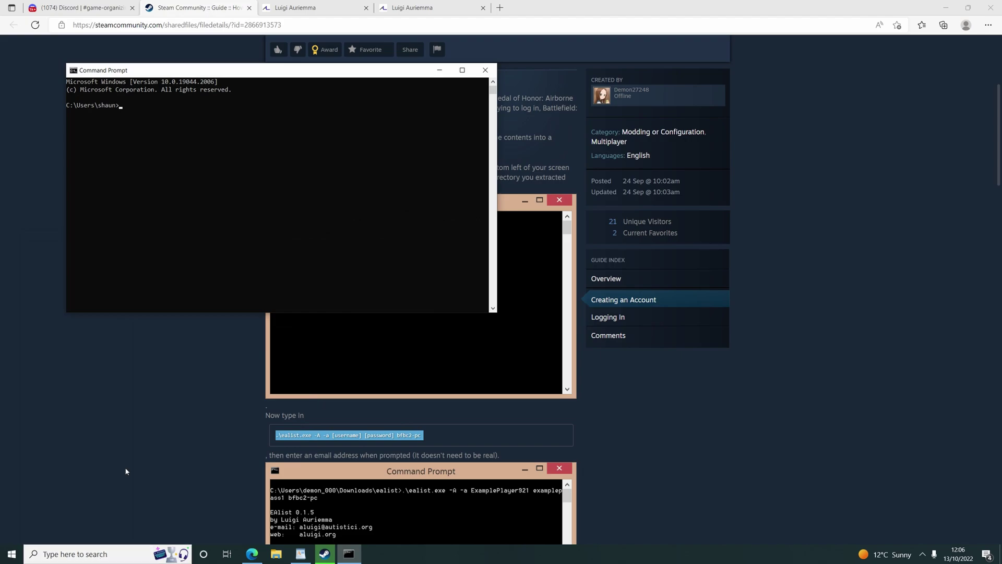
left_click_drag(320, 73, 716, 59)
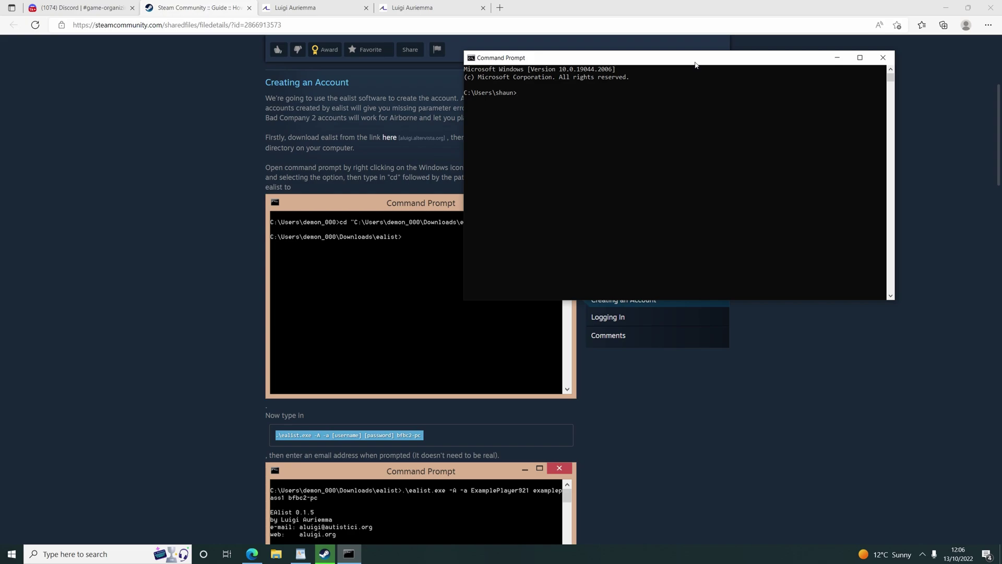
type("cd")
type("C:")
type("\\Ea")
type("list")
type("\"")
key("Return")
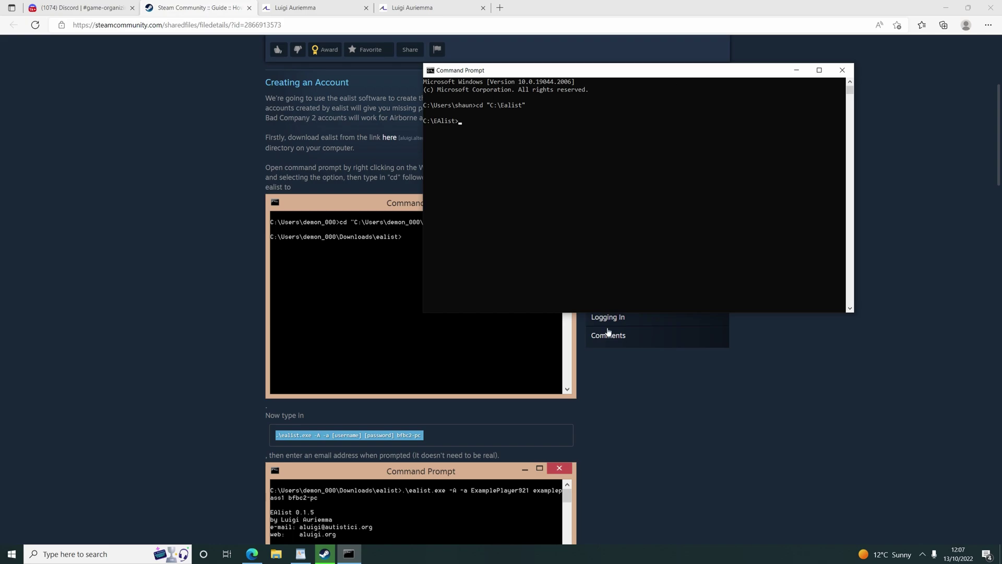
left_click_drag(433, 435, 284, 435)
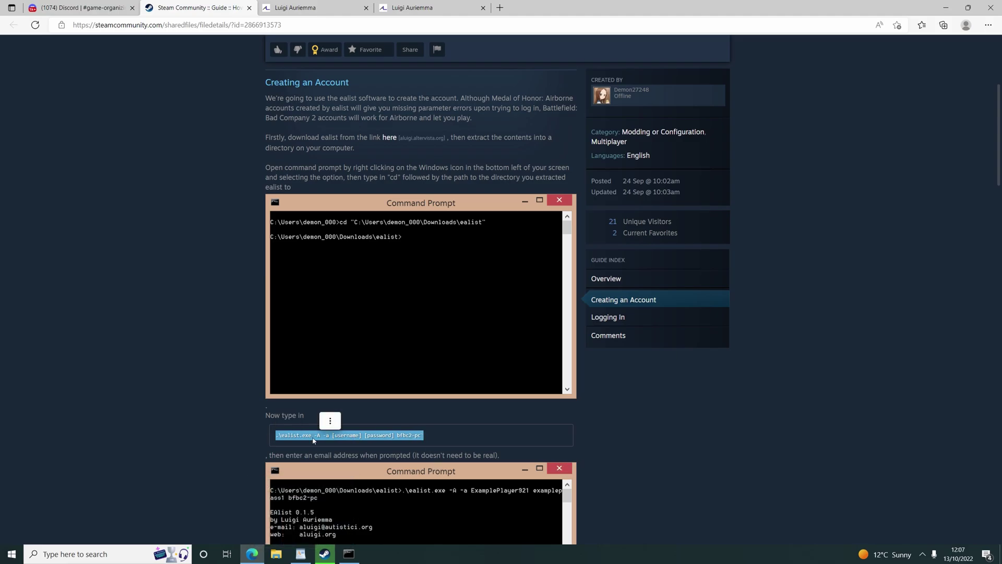
- Replace username classicpcgames with alwaysbattlefield in the WordPad ealist command and select the line
left_click(301, 554)
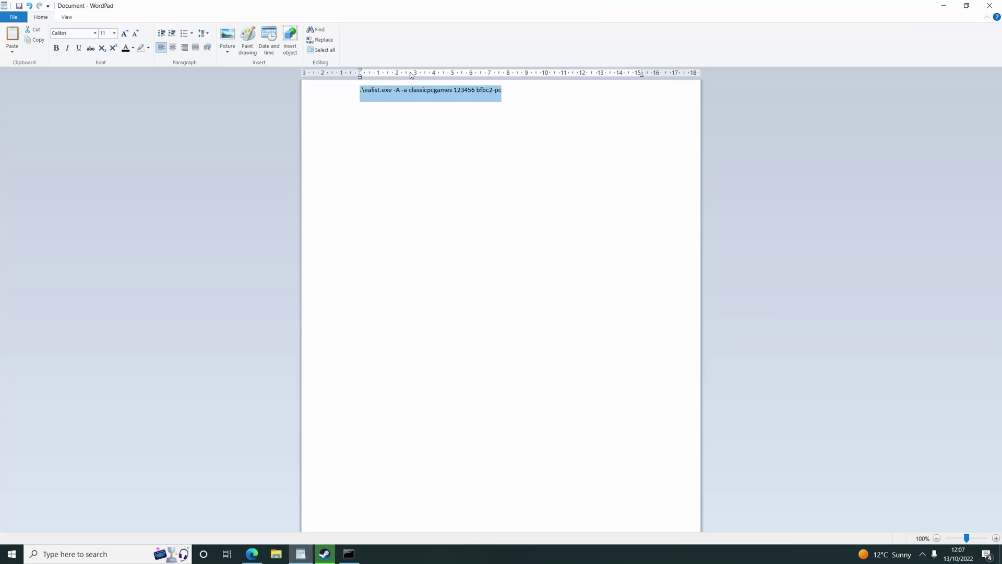
left_click(448, 107)
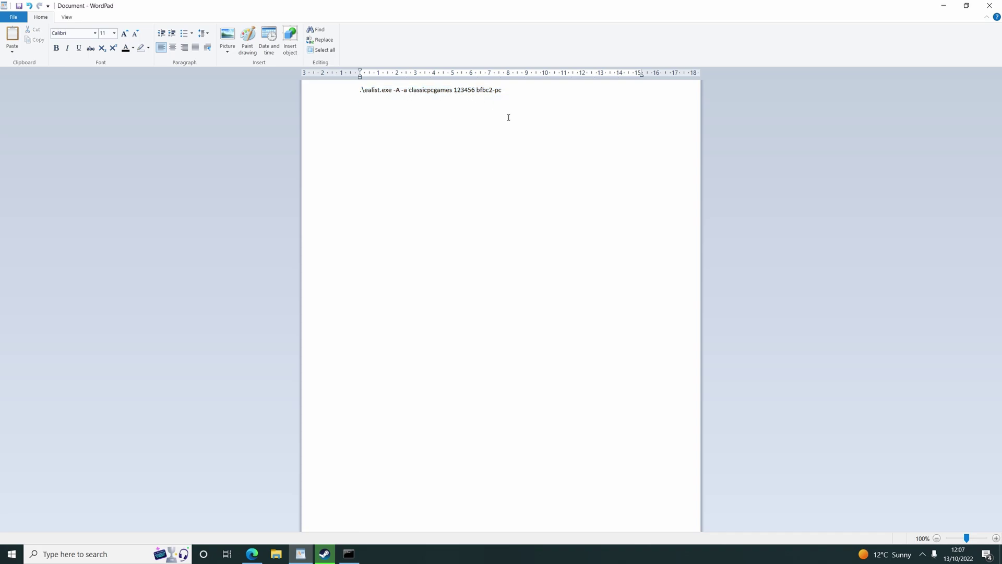
double_click(415, 90)
type("alwaysbattlefield")
triple_click(445, 92)
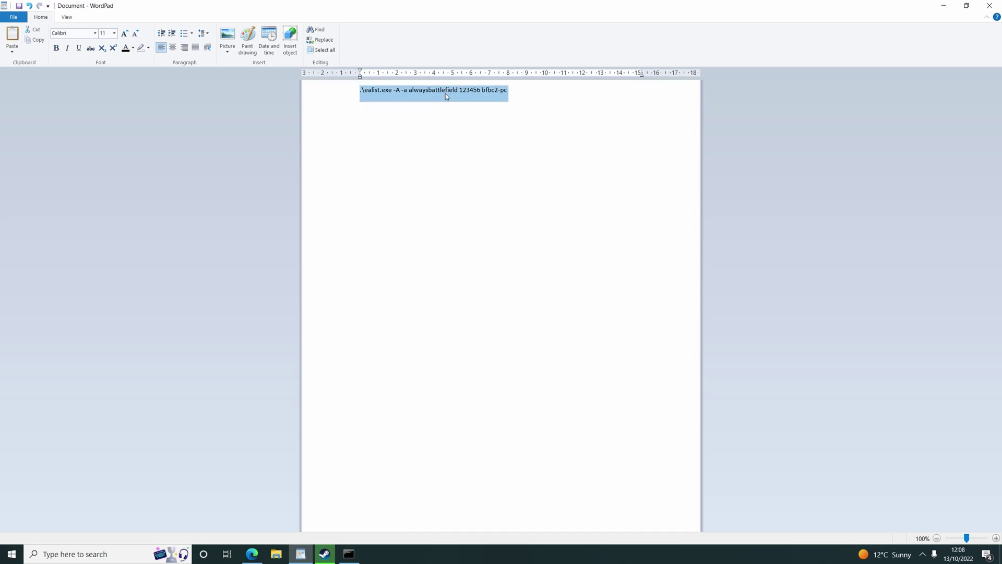
- Paste and run the edited ealist command, then submit an email address at the prompt
left_click(348, 553)
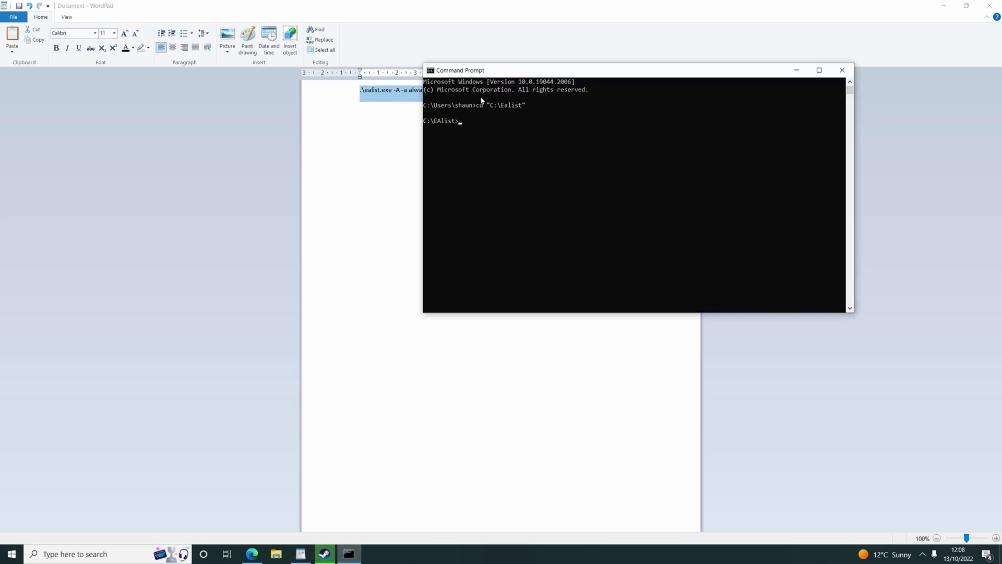
right_click(463, 120)
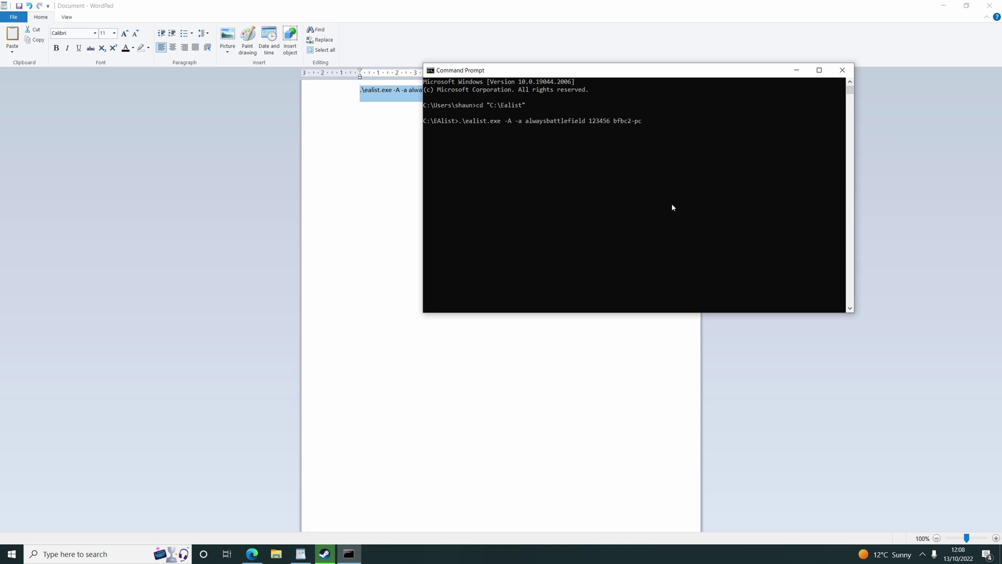
key("Return")
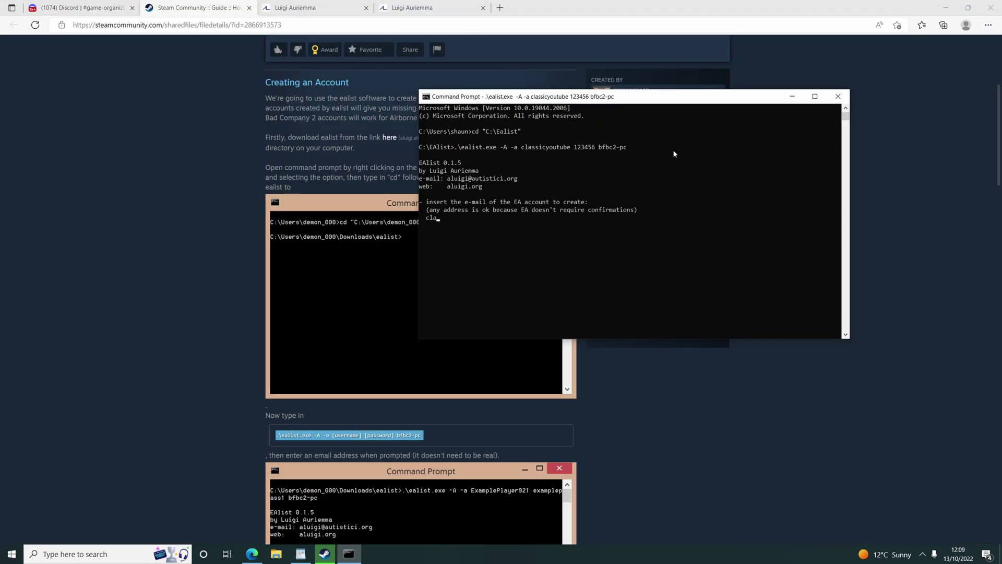
key("Return")
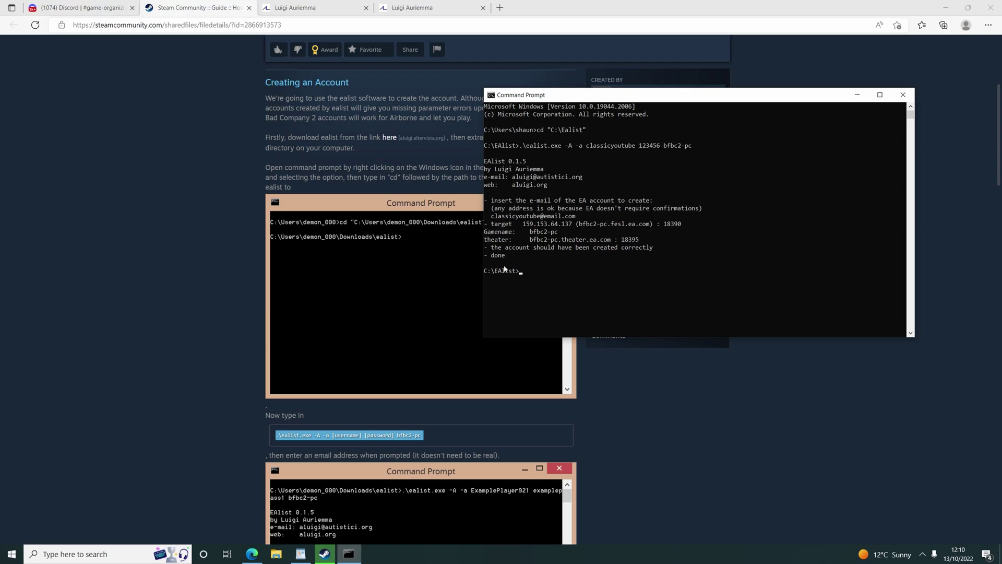
- Minimize WordPad, Edge and Command Prompt, then open and close the system tray overflow
left_click(302, 554)
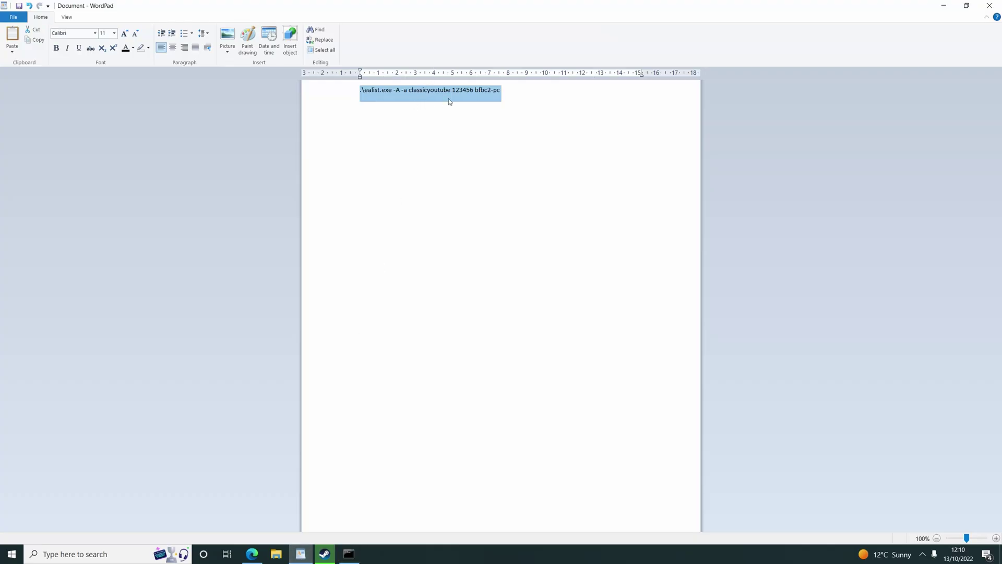
left_click(302, 553)
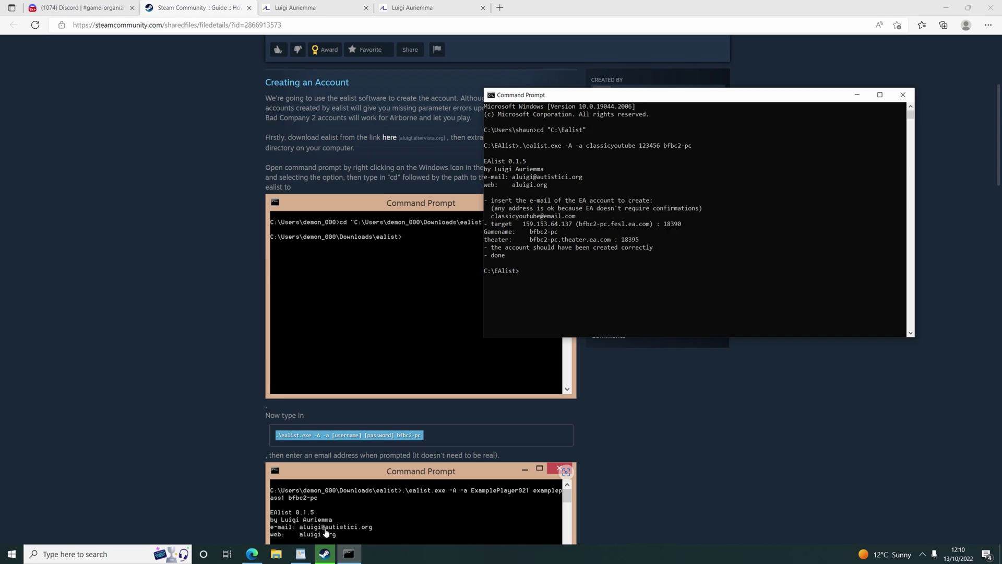
left_click(679, 175)
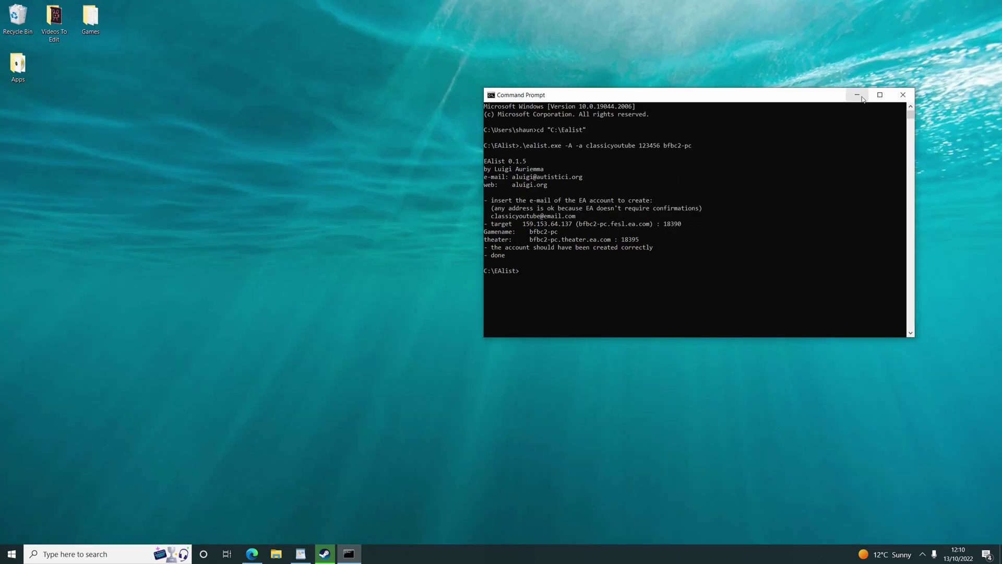
left_click(858, 95)
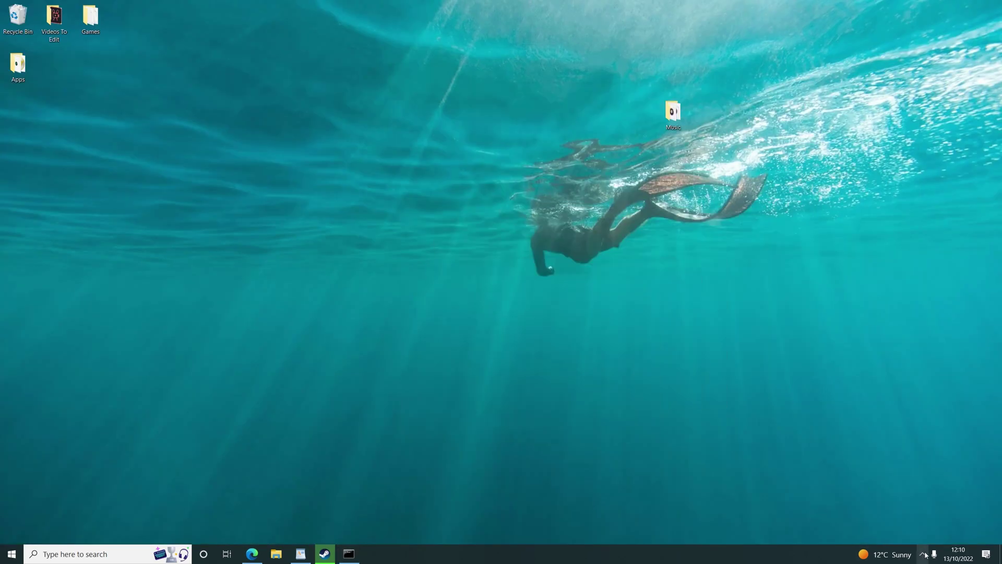
left_click(923, 554)
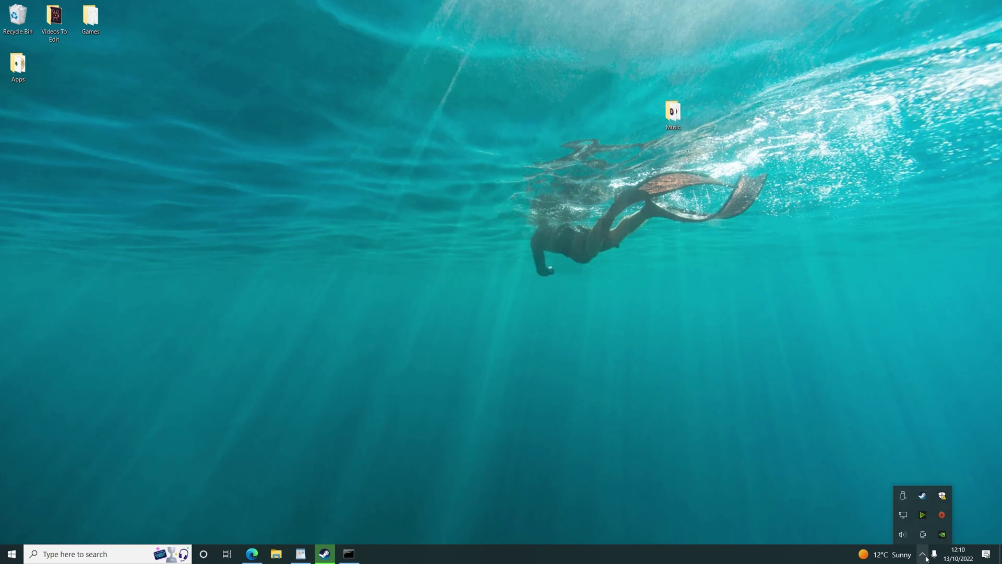
left_click(925, 555)
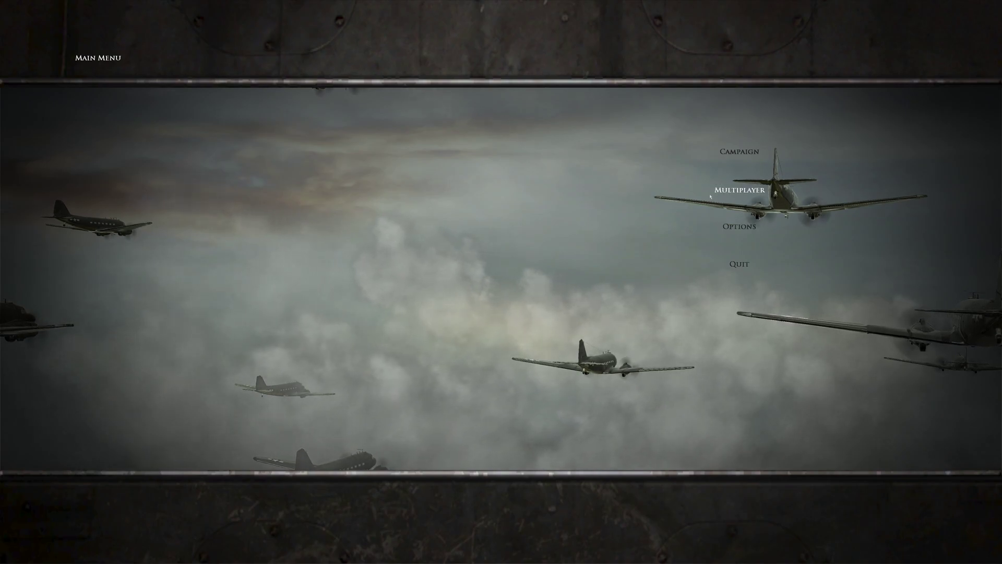
- Enter the new EA account's username, password and player name in Multiplayer Sign In and submit
left_click(732, 190)
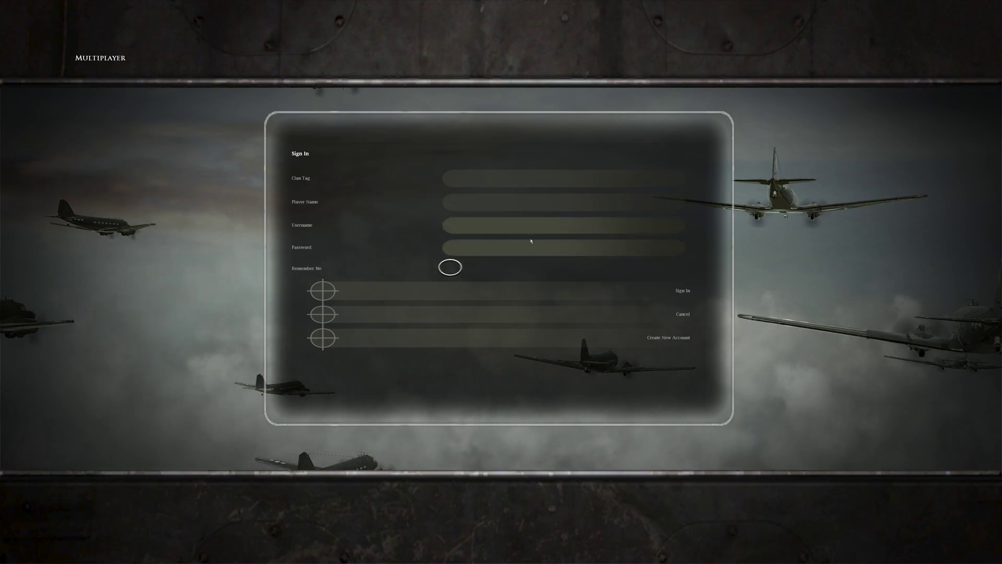
type("classic")
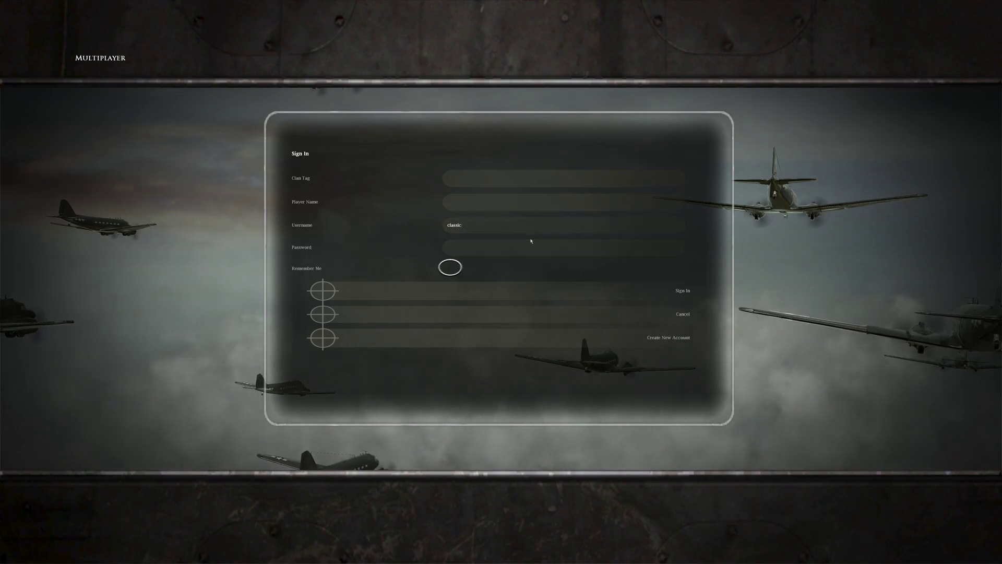
type("youtube")
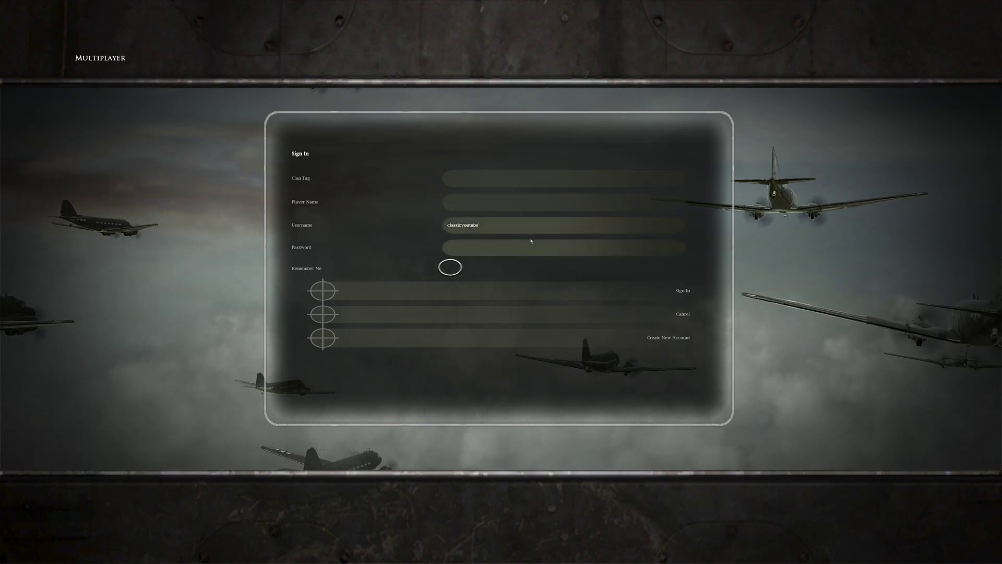
left_click(469, 250)
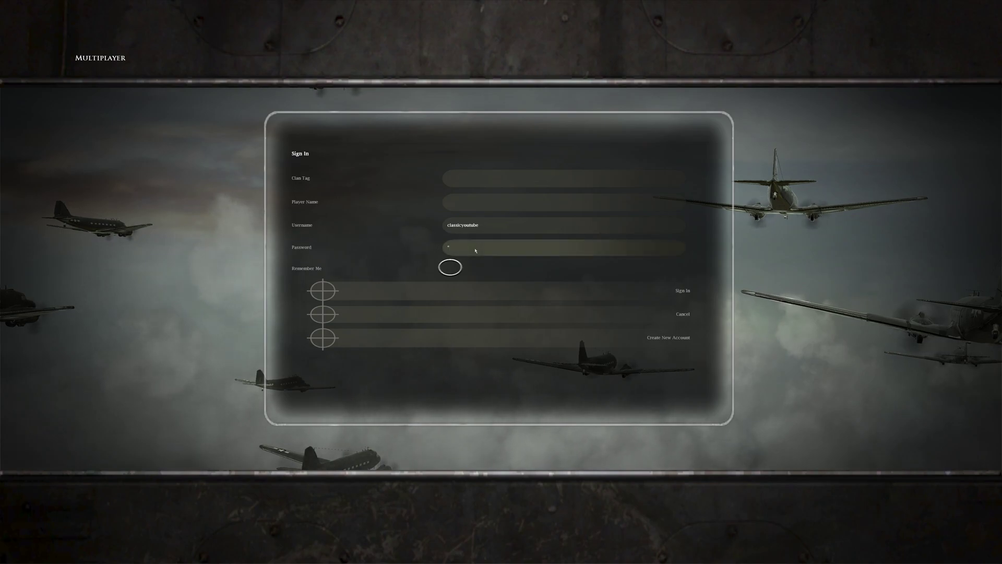
type("****")
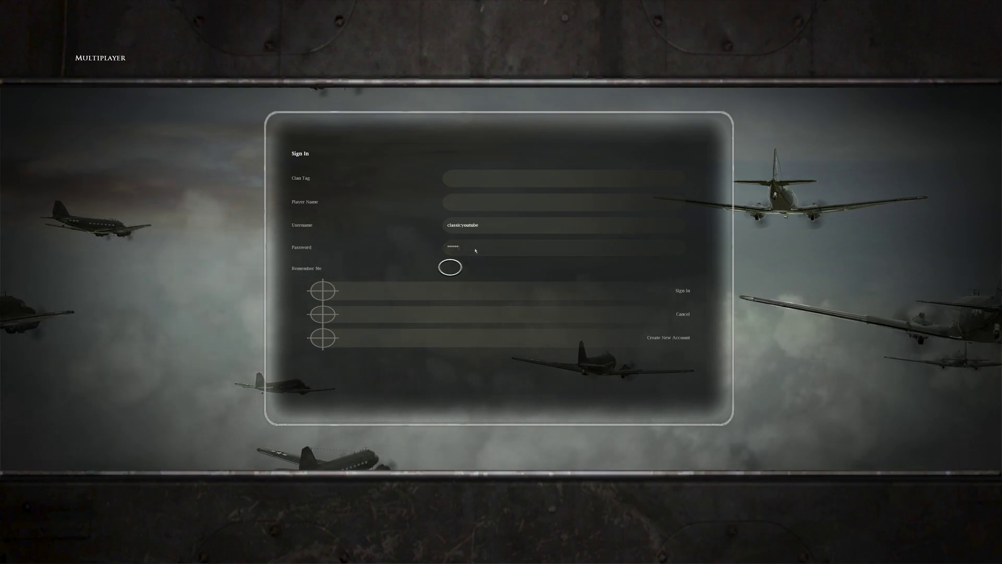
type("**")
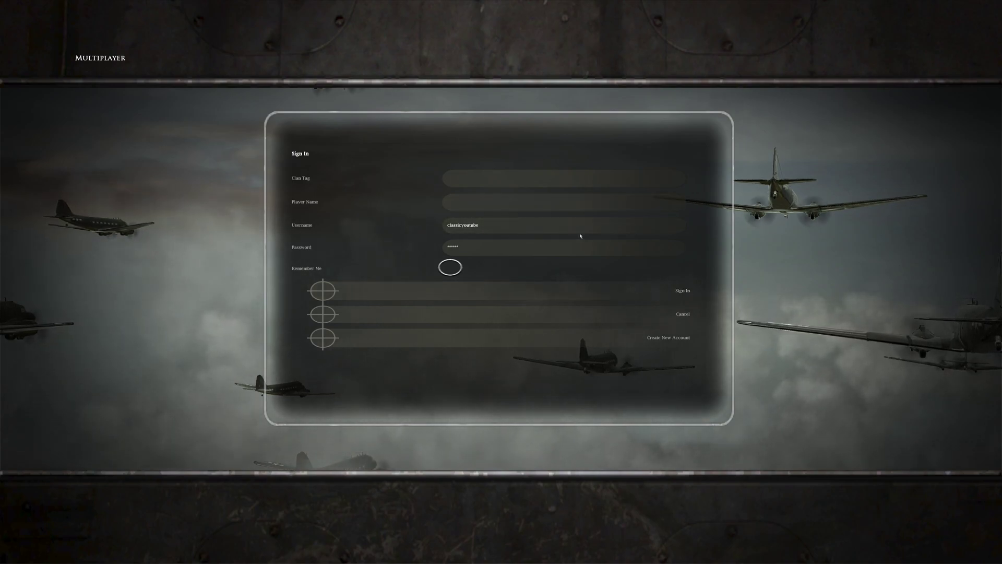
type("shauneyboy")
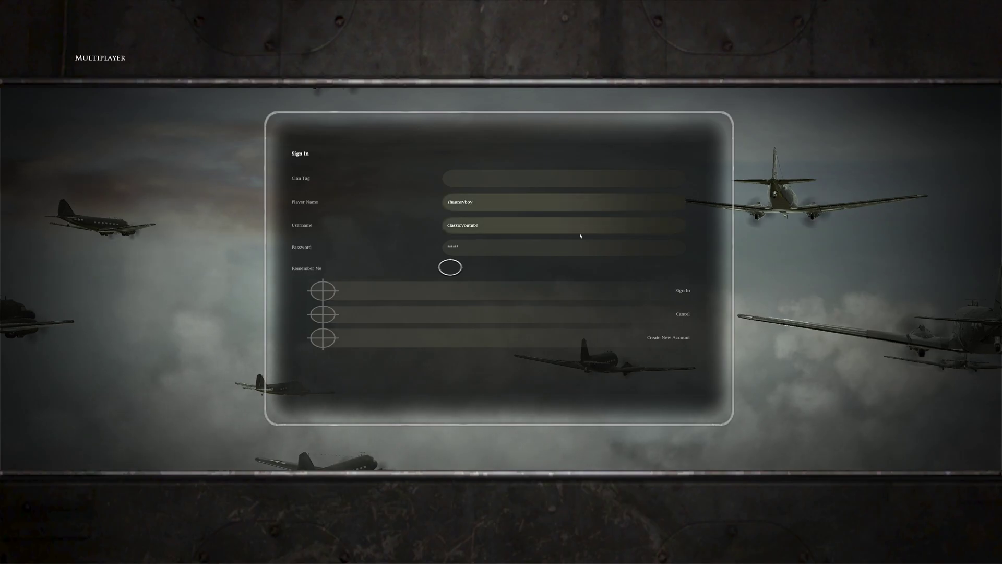
left_click(683, 291)
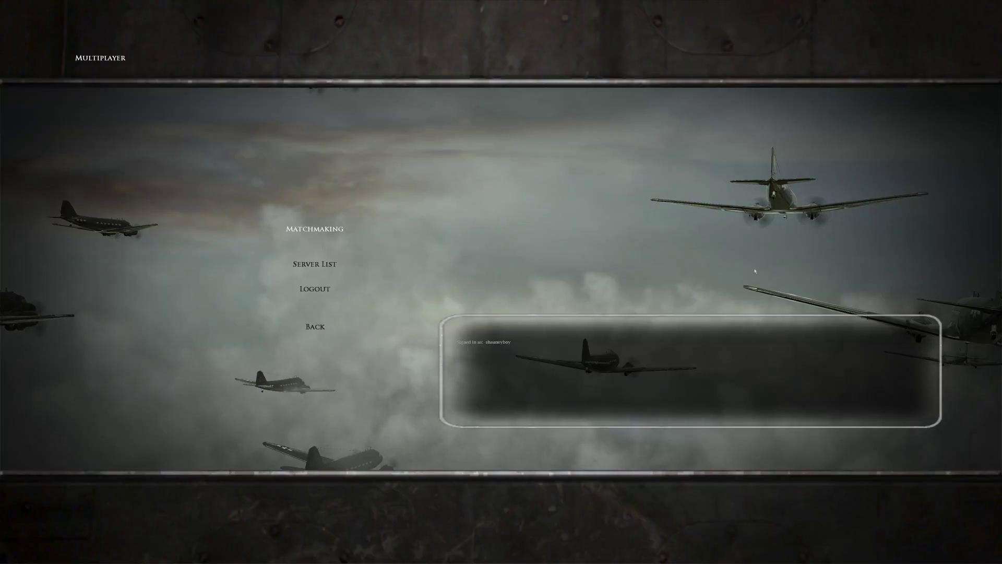
- Open the Server List, back out with Escape, and reopen it to browse internet servers
left_click(332, 258)
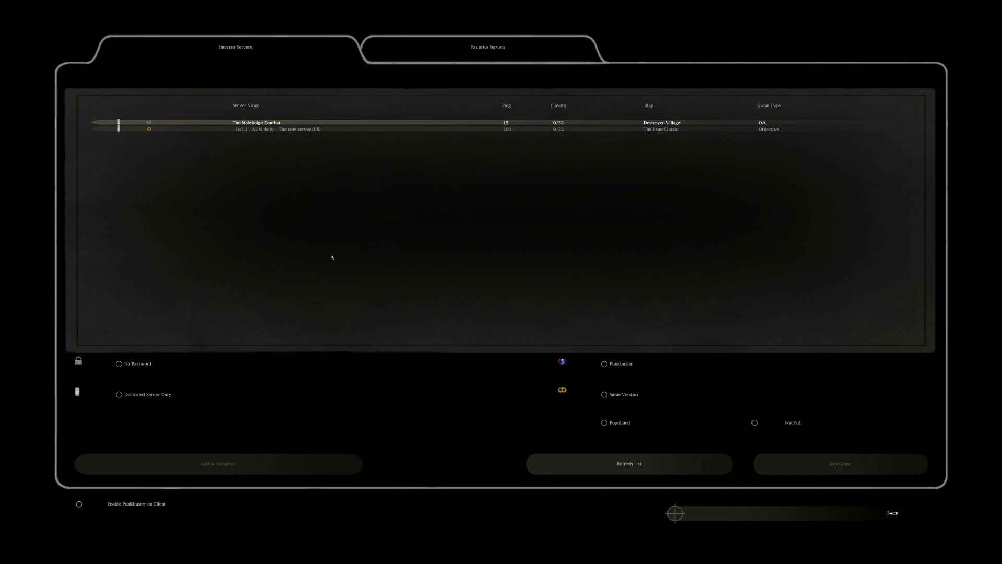
key("Escape")
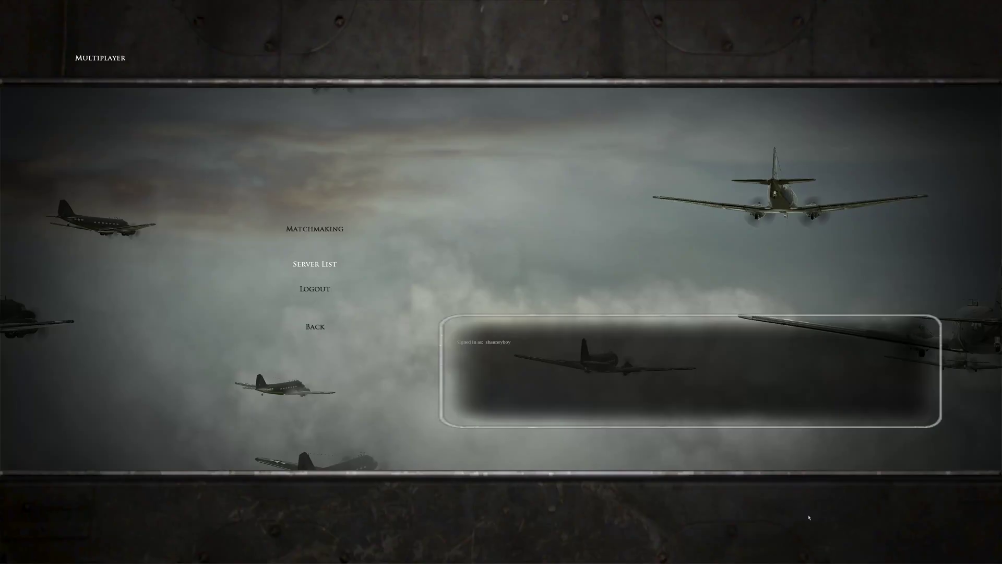
left_click(315, 264)
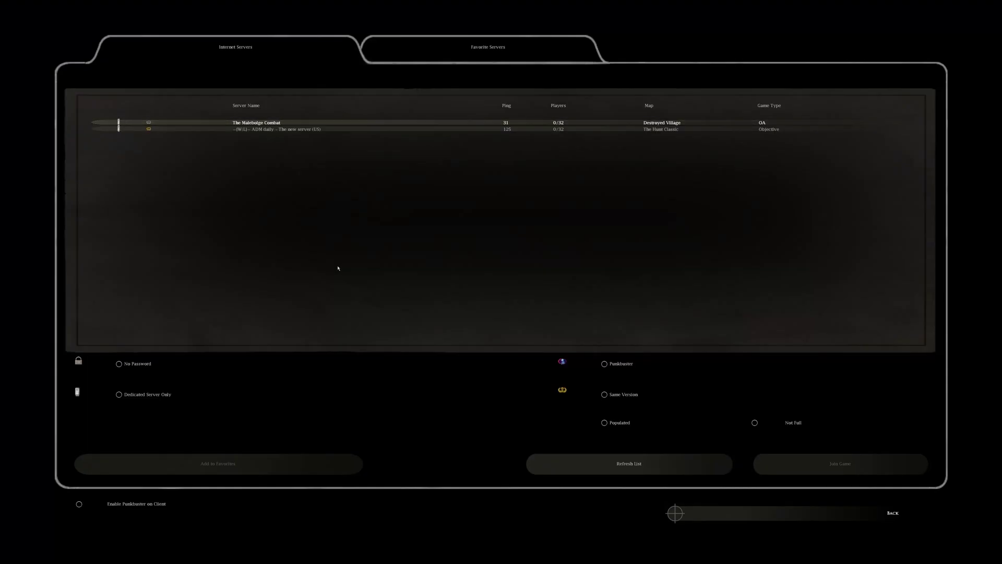